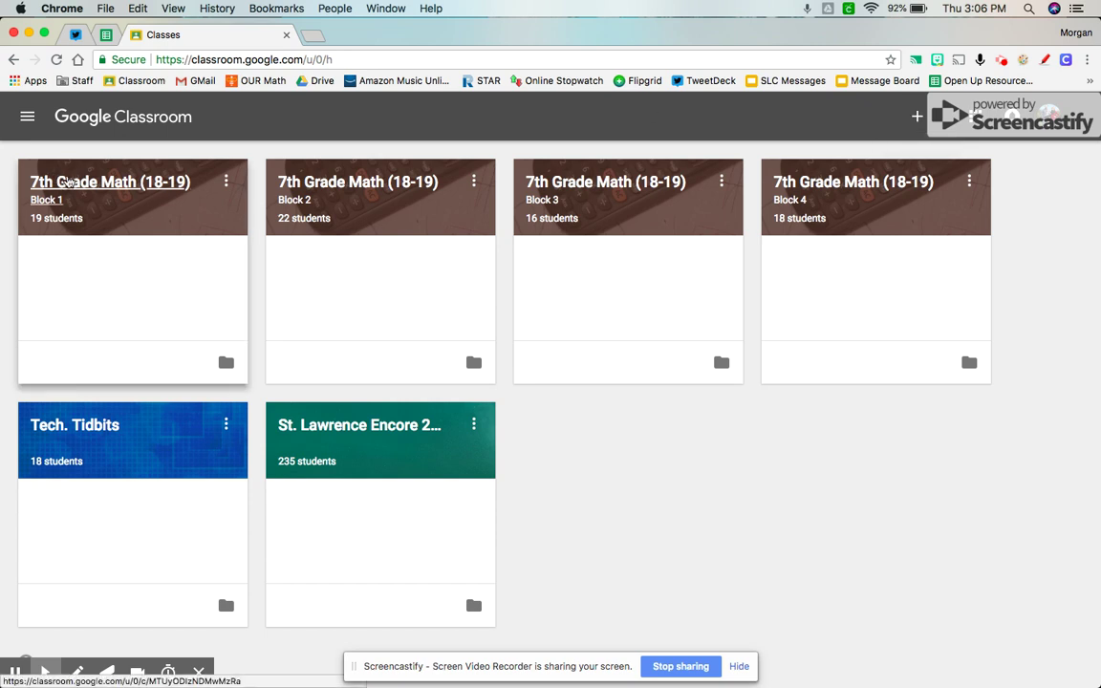
Step: Open the 7th Grade Math (18-19) Block 1 class from the Classes page
{"action": "left_click", "coordinate": [69, 182]}
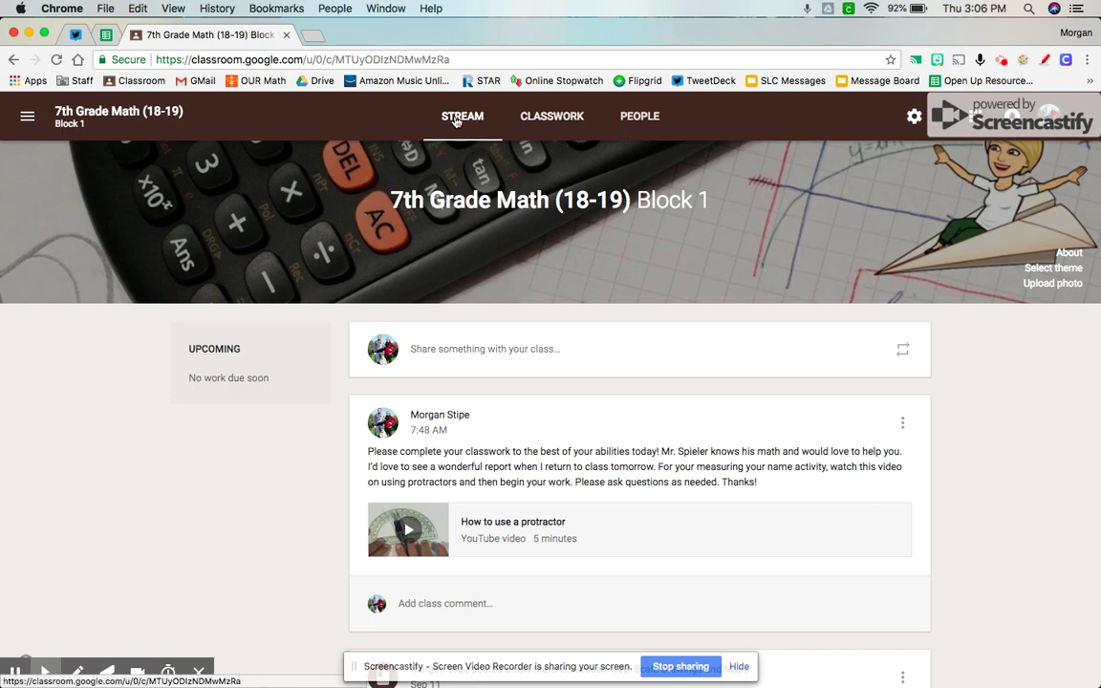
Step: Look over the Block 1 stream, then open the Classwork page listing Important Links and Unit 1: Scale Drawings
{"action": "scroll", "coordinate": [283, 475], "scroll_direction": "down", "scroll_amount": 3}
{"action": "scroll", "coordinate": [280, 475], "scroll_direction": "down", "scroll_amount": 3}
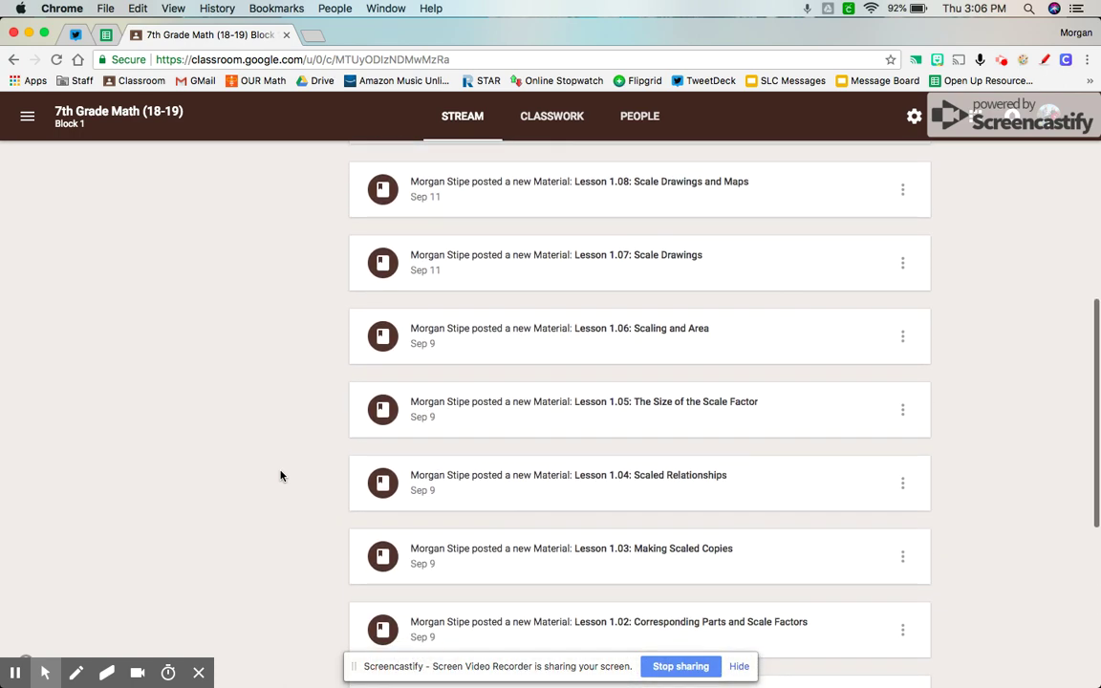
{"action": "scroll", "coordinate": [280, 475], "scroll_direction": "up", "scroll_amount": 6}
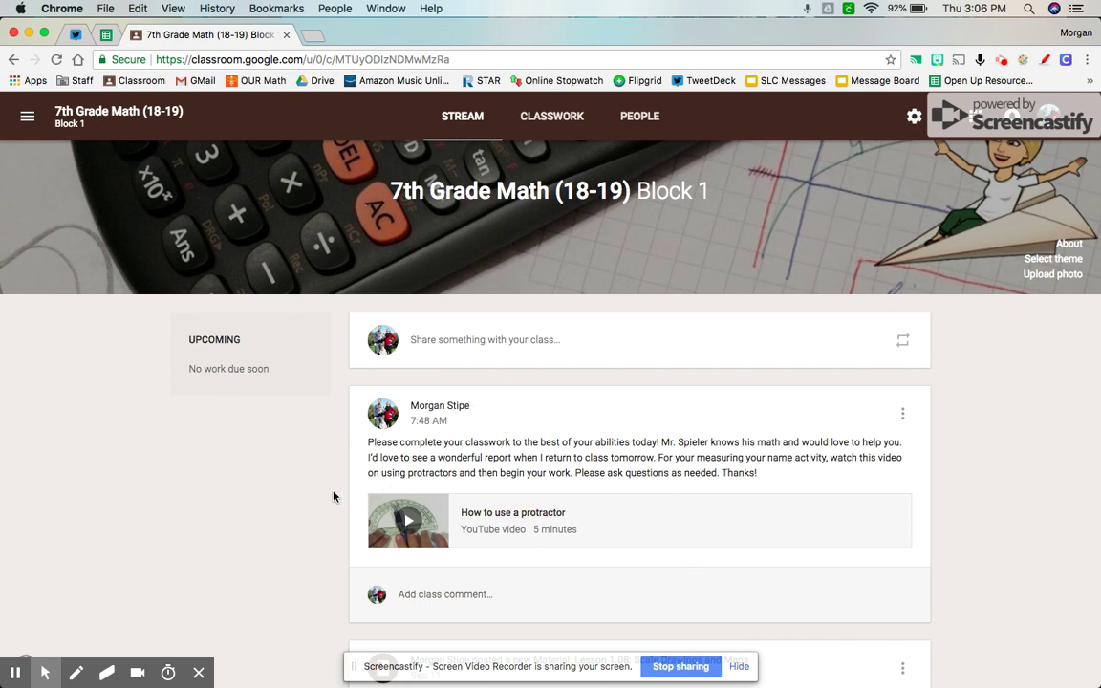
{"action": "scroll", "coordinate": [332, 496], "scroll_direction": "down", "scroll_amount": 3}
{"action": "scroll", "coordinate": [333, 496], "scroll_direction": "down", "scroll_amount": 4}
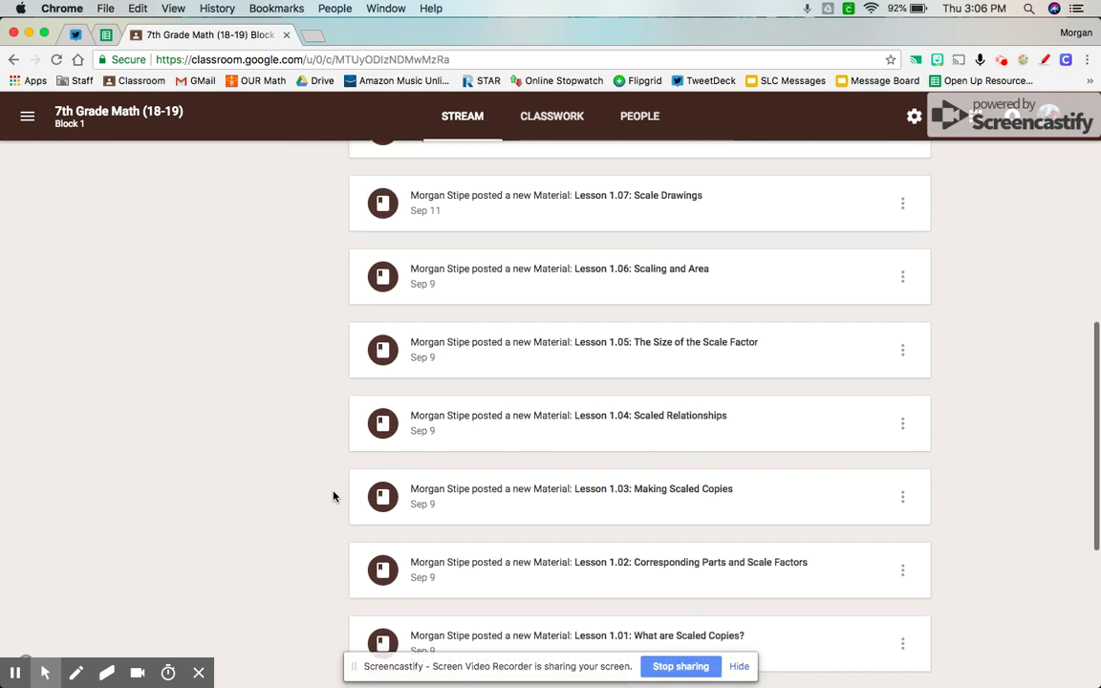
{"action": "scroll", "coordinate": [335, 496], "scroll_direction": "up", "scroll_amount": 6}
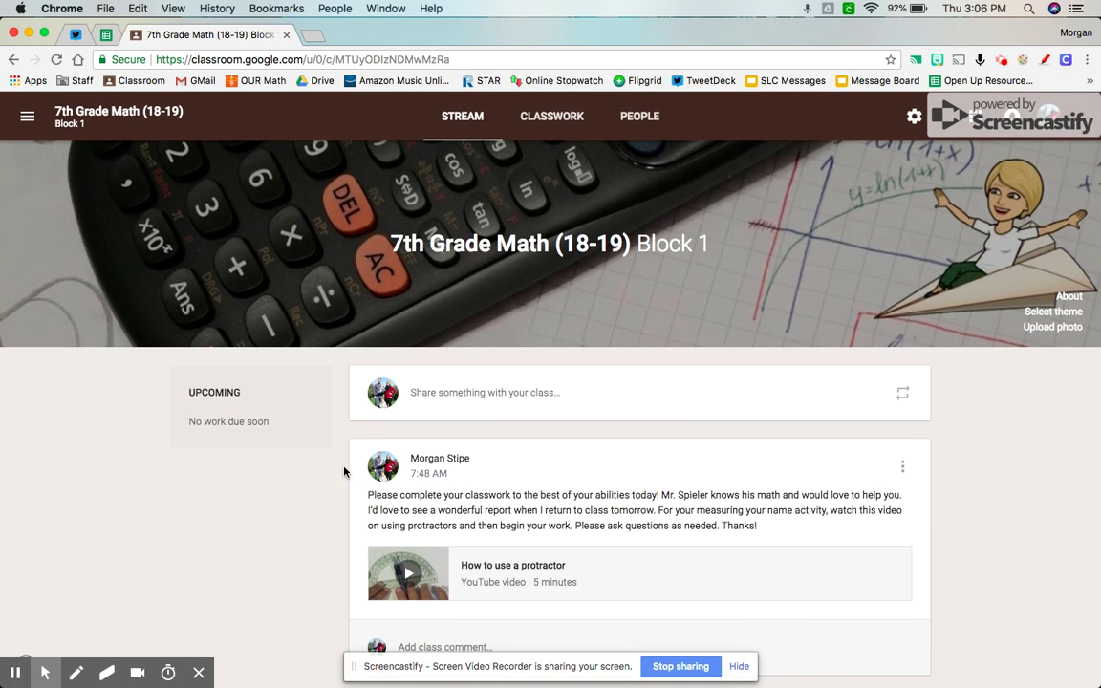
{"action": "left_click", "coordinate": [542, 123]}
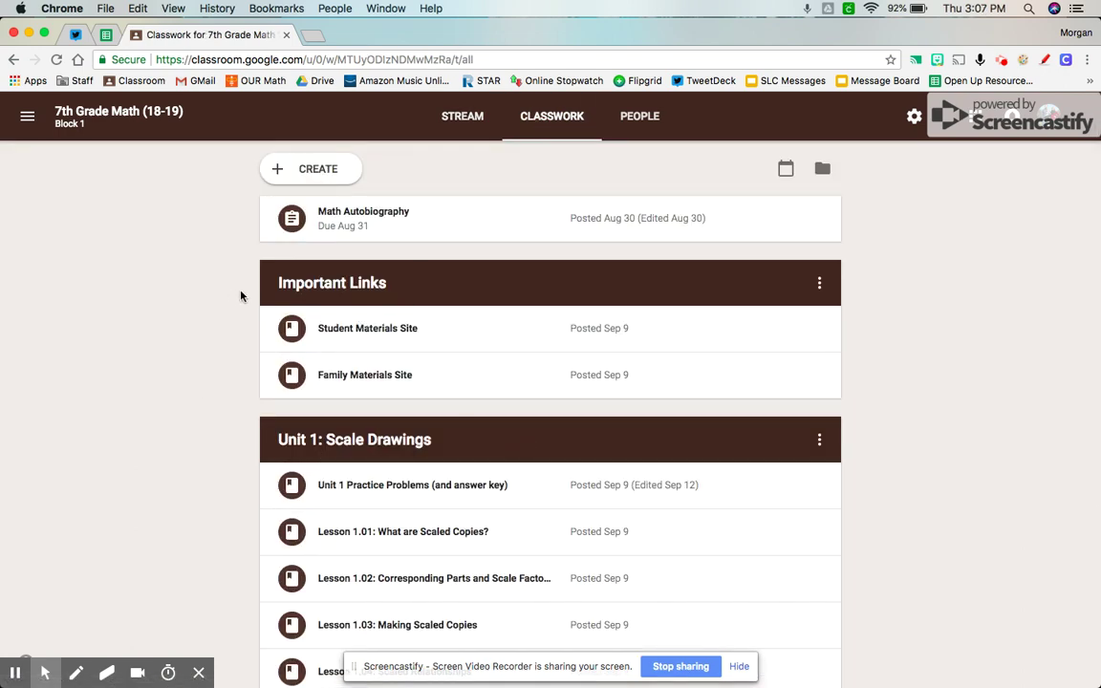
{"action": "left_click", "coordinate": [381, 330]}
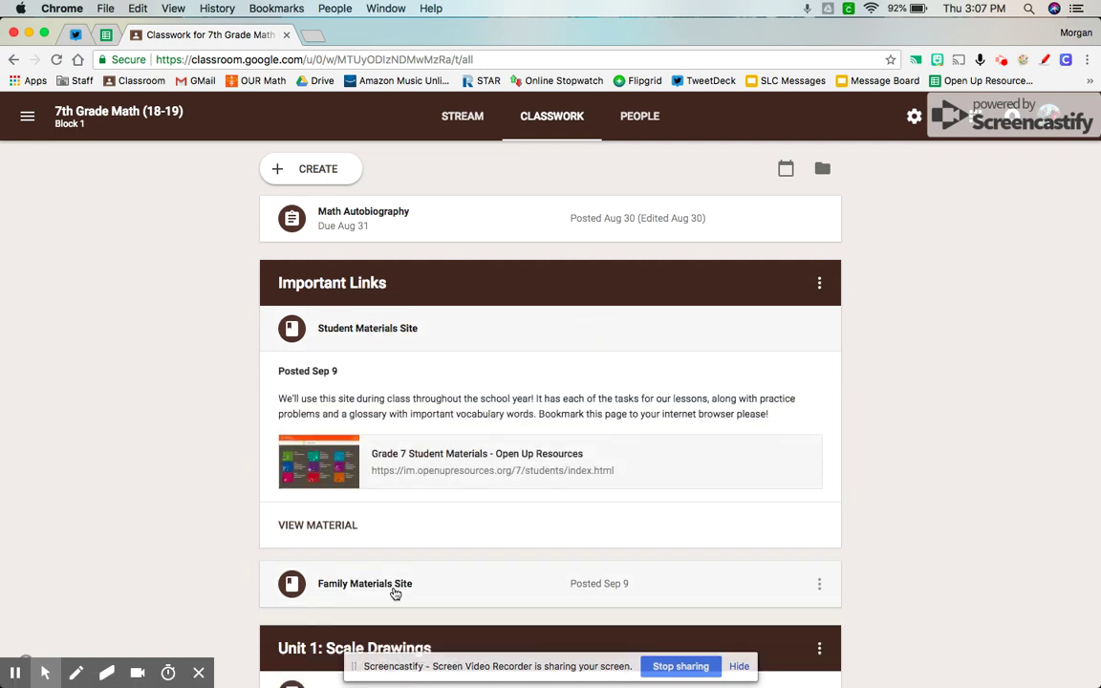
{"action": "left_click", "coordinate": [472, 333]}
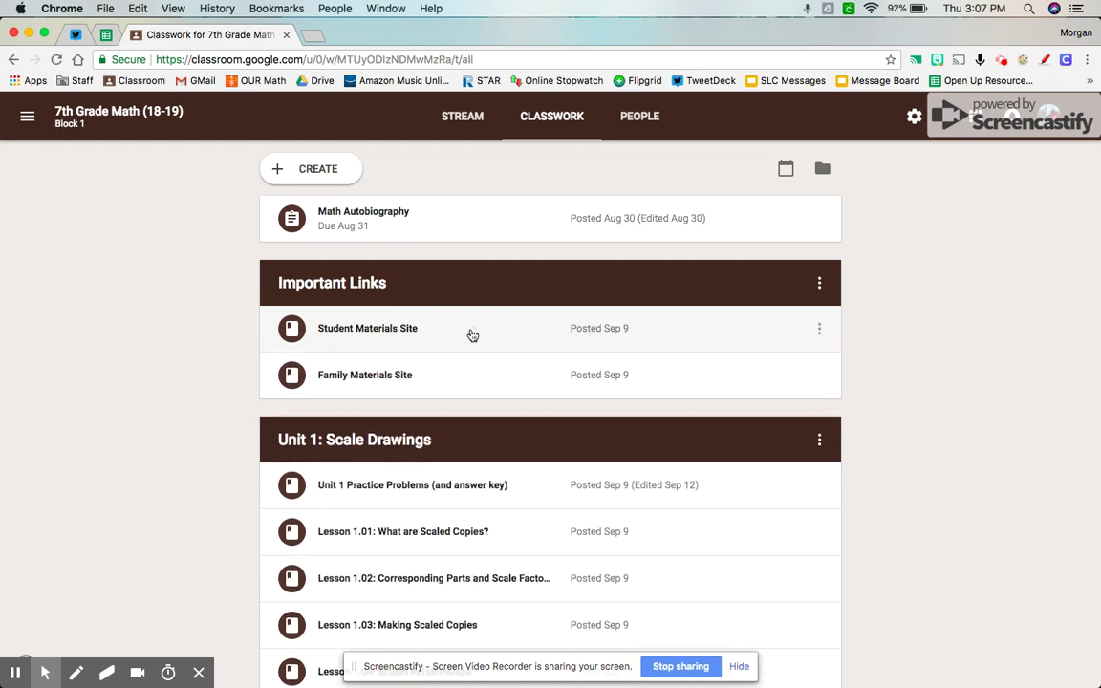
{"action": "scroll", "coordinate": [261, 406], "scroll_direction": "down", "scroll_amount": 5}
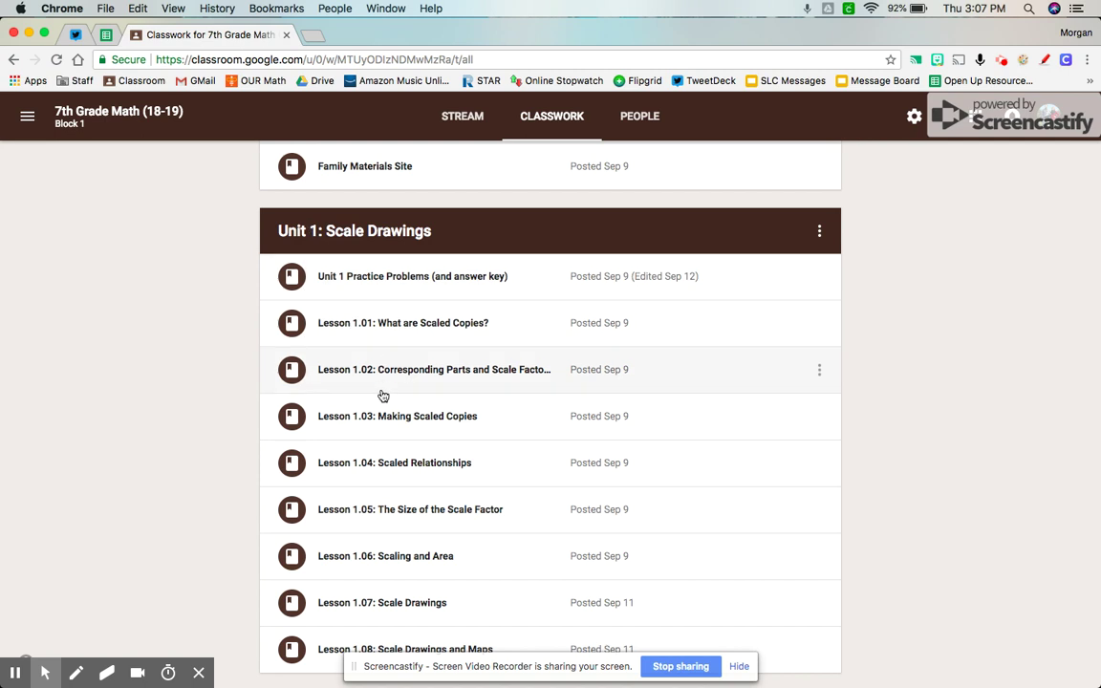
{"action": "left_click", "coordinate": [430, 340]}
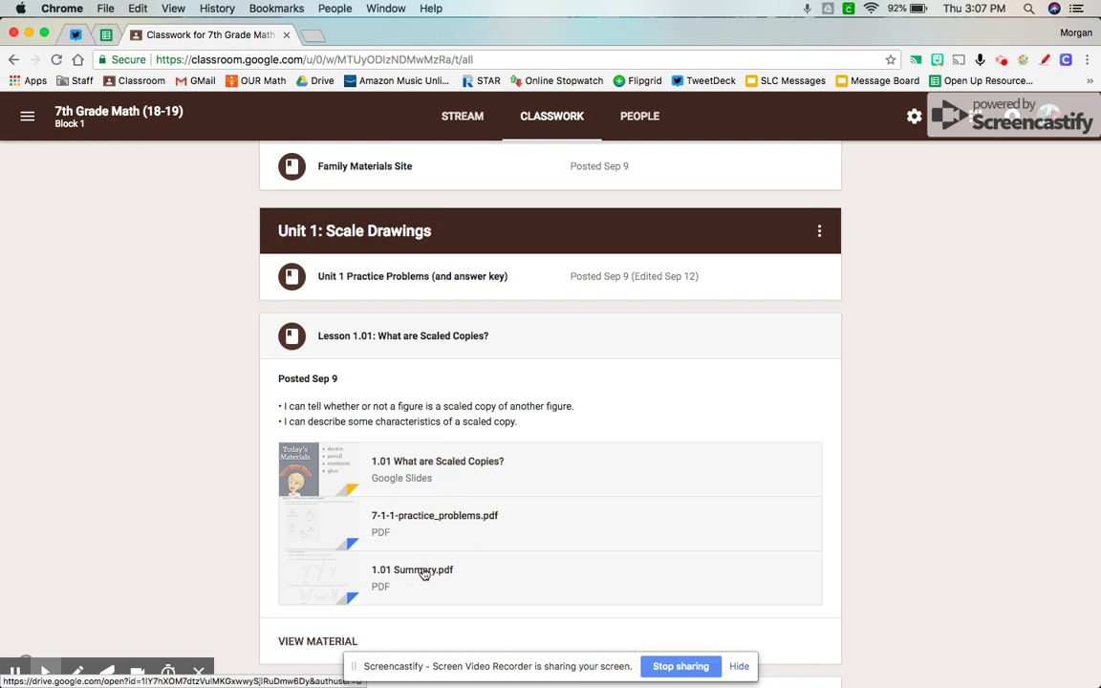
{"action": "left_click", "coordinate": [433, 345]}
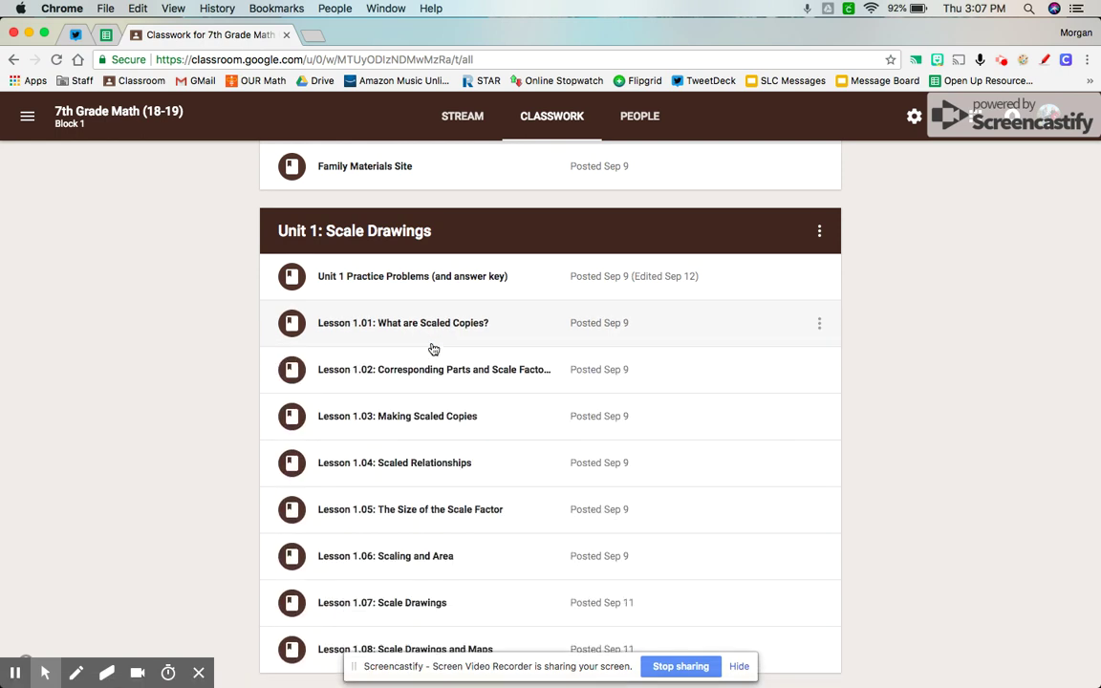
{"action": "left_click", "coordinate": [505, 278]}
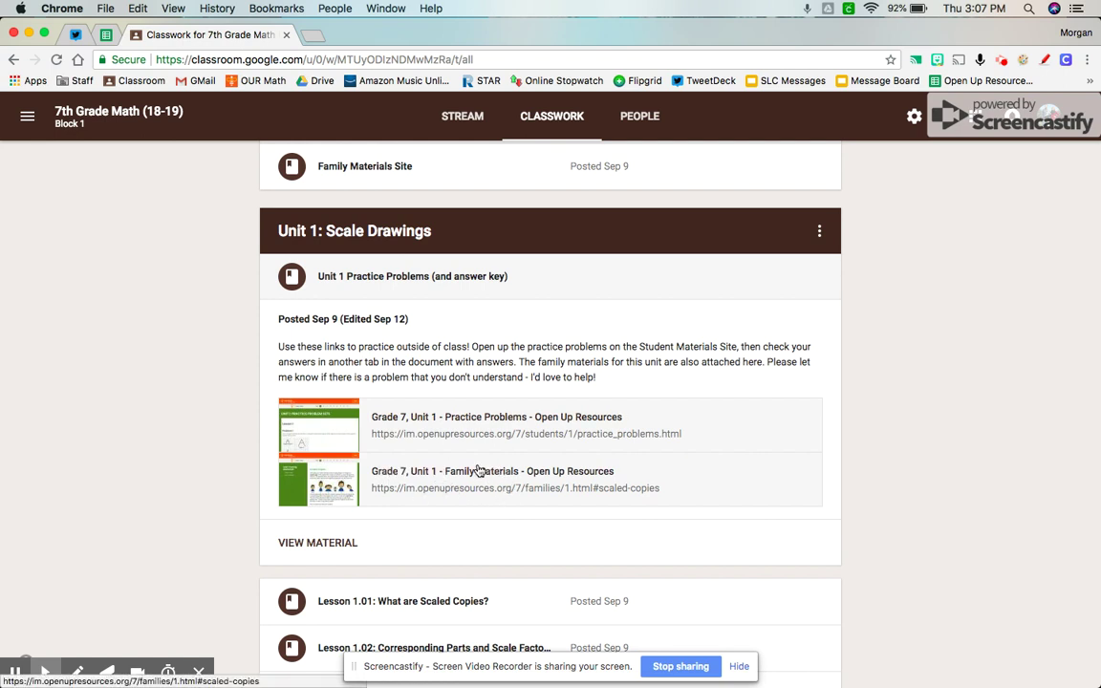
{"action": "left_click", "coordinate": [487, 277]}
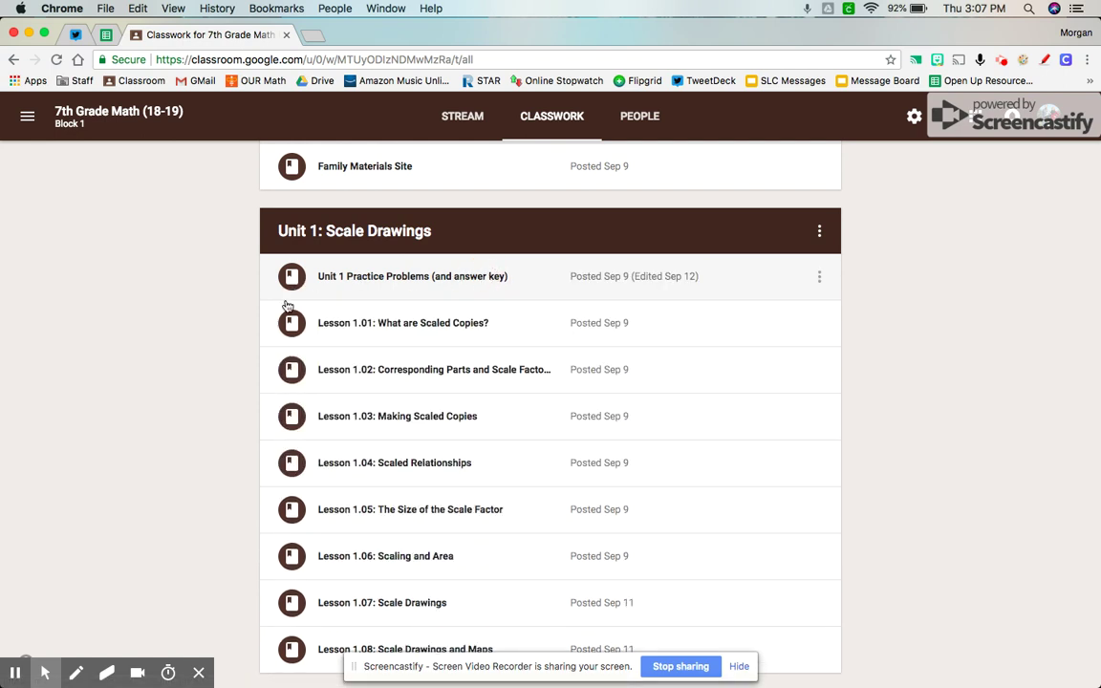
{"action": "scroll", "coordinate": [287, 306], "scroll_direction": "down", "scroll_amount": 1}
{"action": "scroll", "coordinate": [287, 305], "scroll_direction": "up", "scroll_amount": 2}
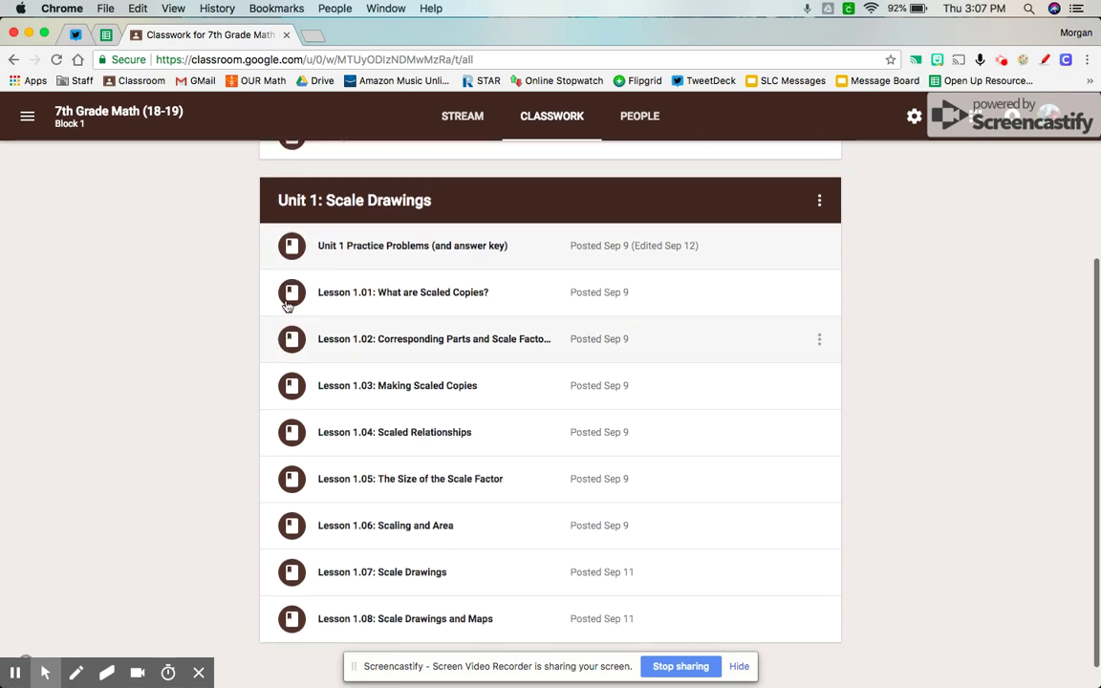
{"action": "scroll", "coordinate": [286, 306], "scroll_direction": "up", "scroll_amount": 3}
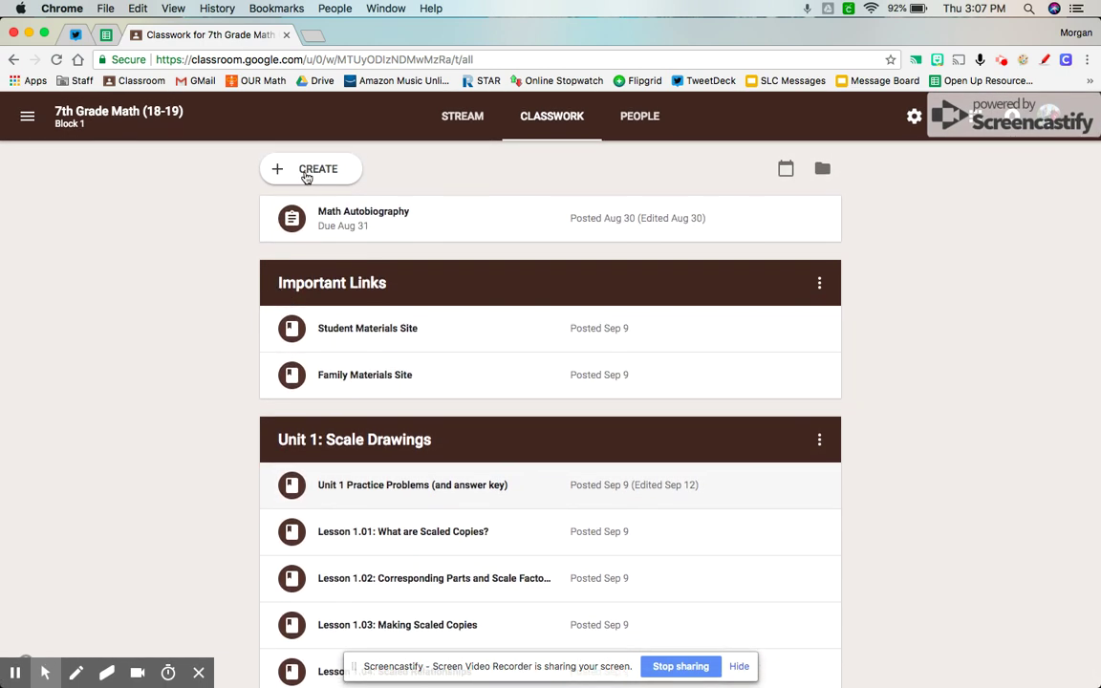
{"action": "left_click", "coordinate": [305, 178]}
Step: Add a new topic named 'Unit 2' to the class
{"action": "left_click", "coordinate": [349, 363]}
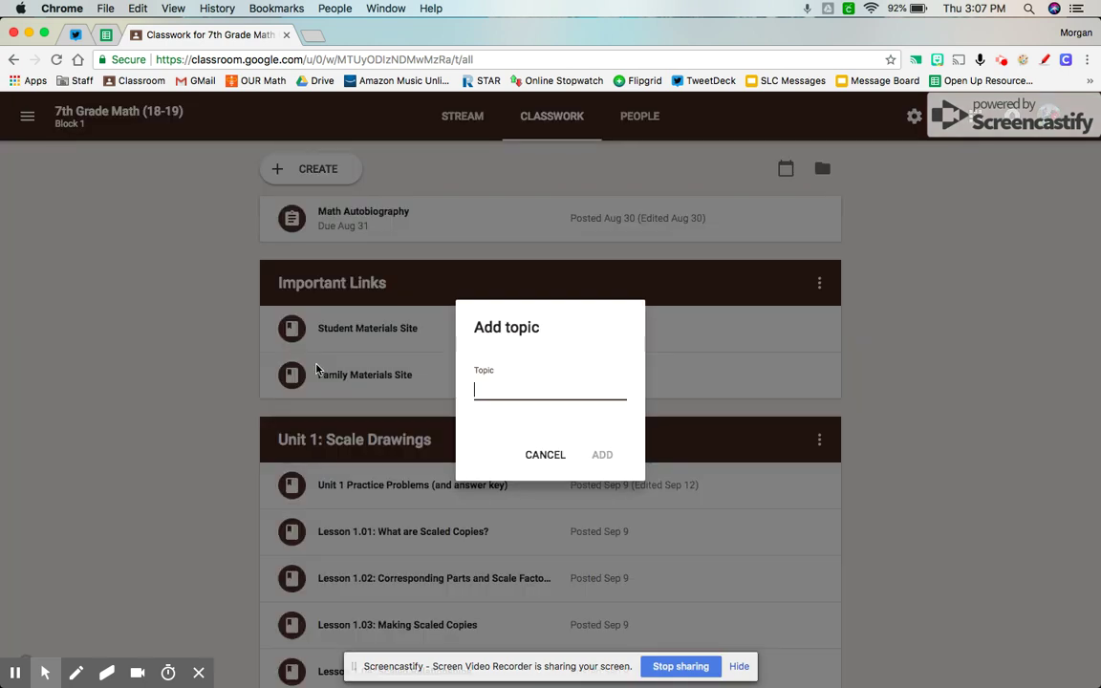
{"action": "type", "text": "Unit 2"}
{"action": "left_click", "coordinate": [602, 455]}
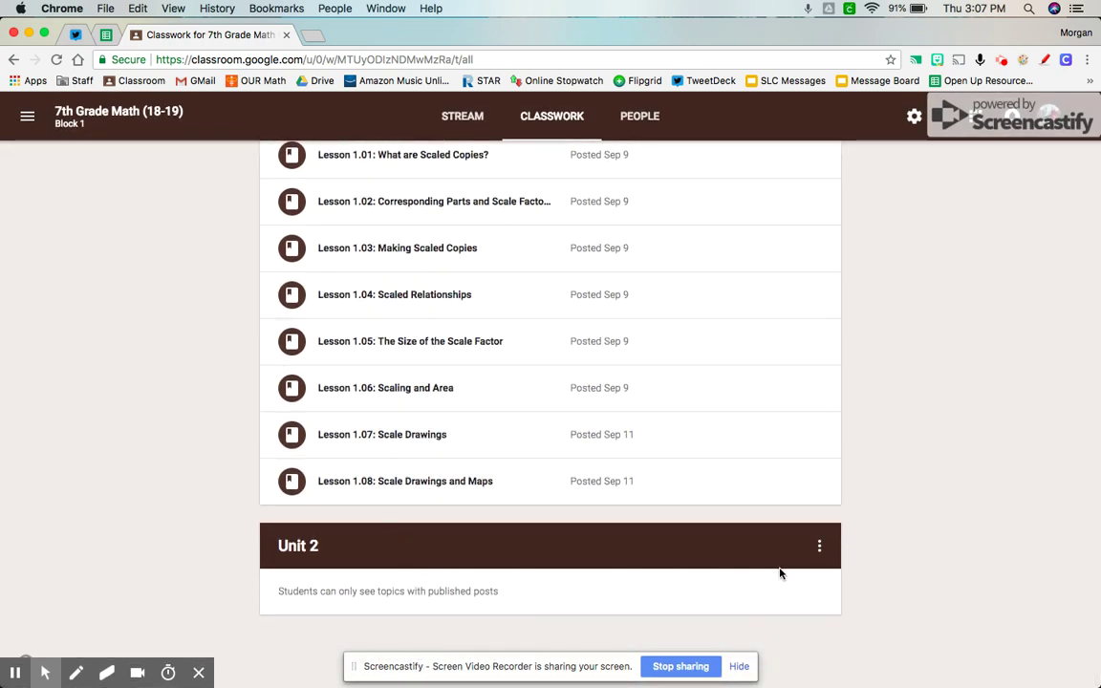
Step: Move Unit 2 up above Unit 1: Scale Drawings and return to the top of the list
{"action": "left_click", "coordinate": [819, 546]}
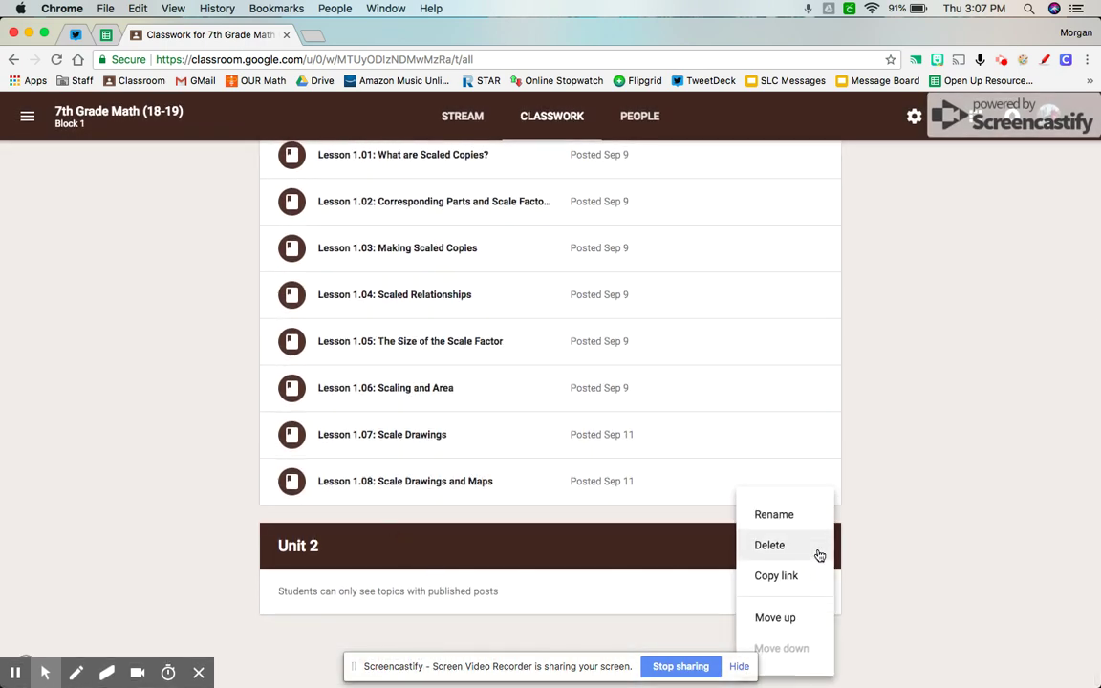
{"action": "left_click", "coordinate": [782, 620]}
{"action": "scroll", "coordinate": [625, 446], "scroll_direction": "up", "scroll_amount": 2}
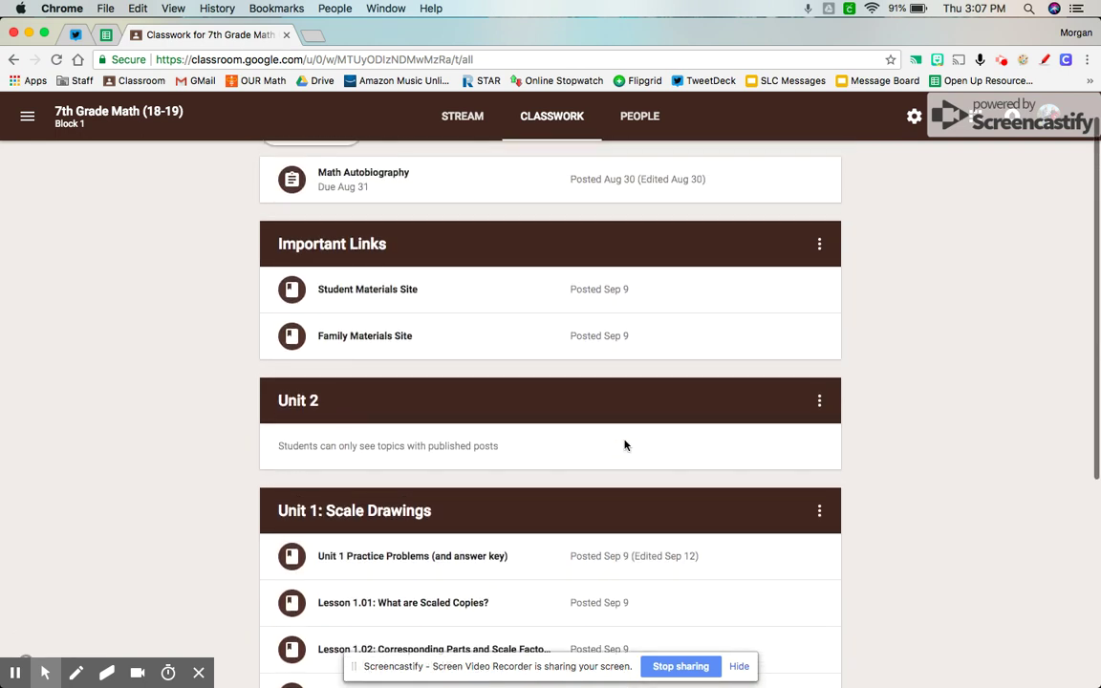
{"action": "scroll", "coordinate": [327, 396], "scroll_direction": "up", "scroll_amount": 1}
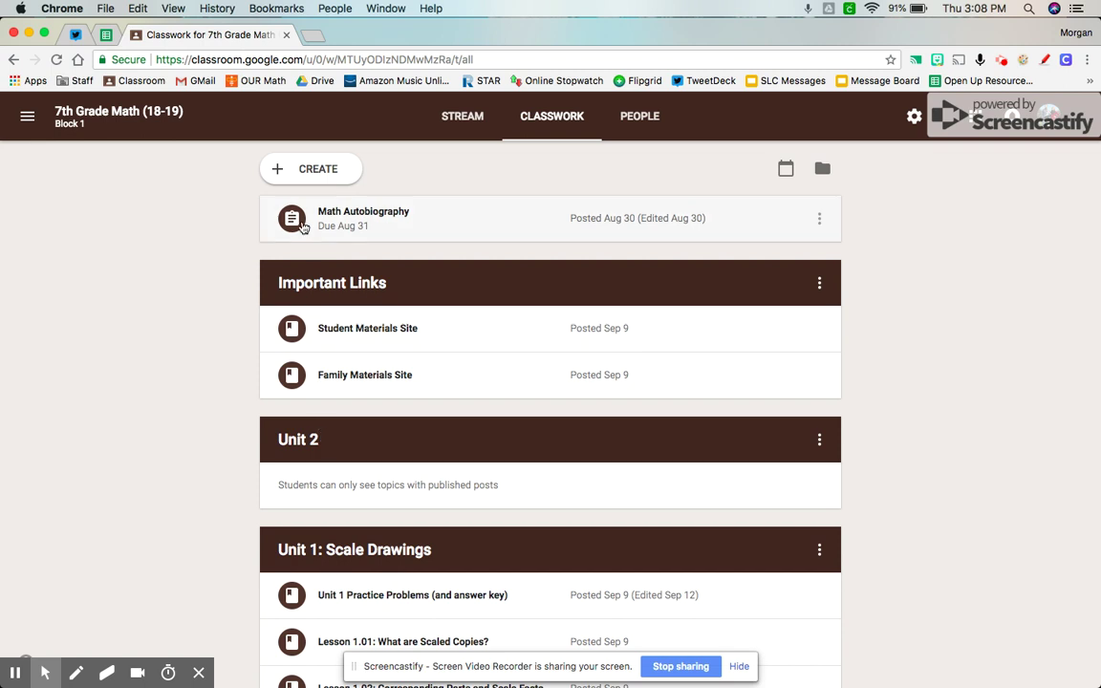
Step: Post a new material titled 'Test' under Unit 1: Scale Drawings for Block 1 only
{"action": "left_click", "coordinate": [312, 168]}
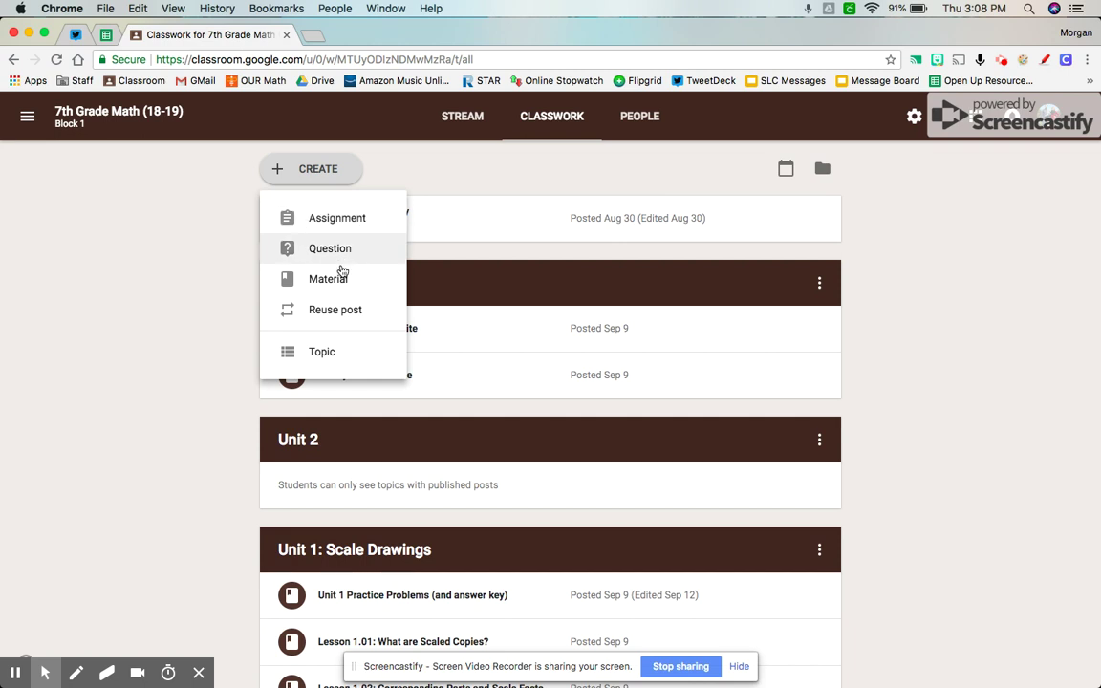
{"action": "left_click", "coordinate": [334, 278]}
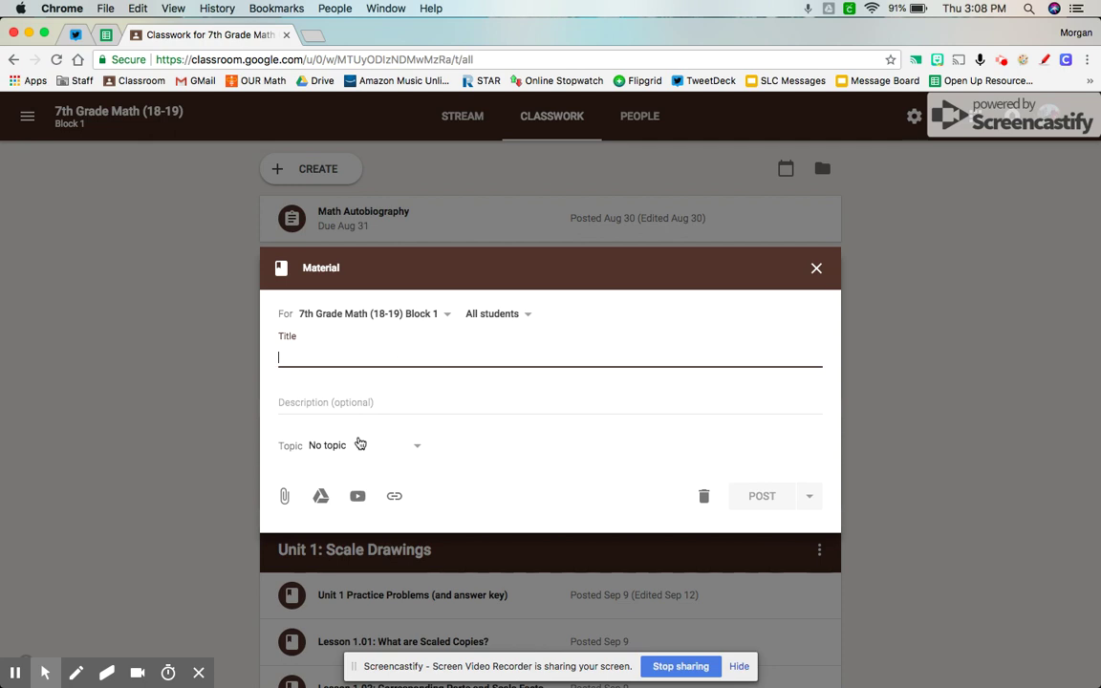
{"action": "type", "text": "Test"}
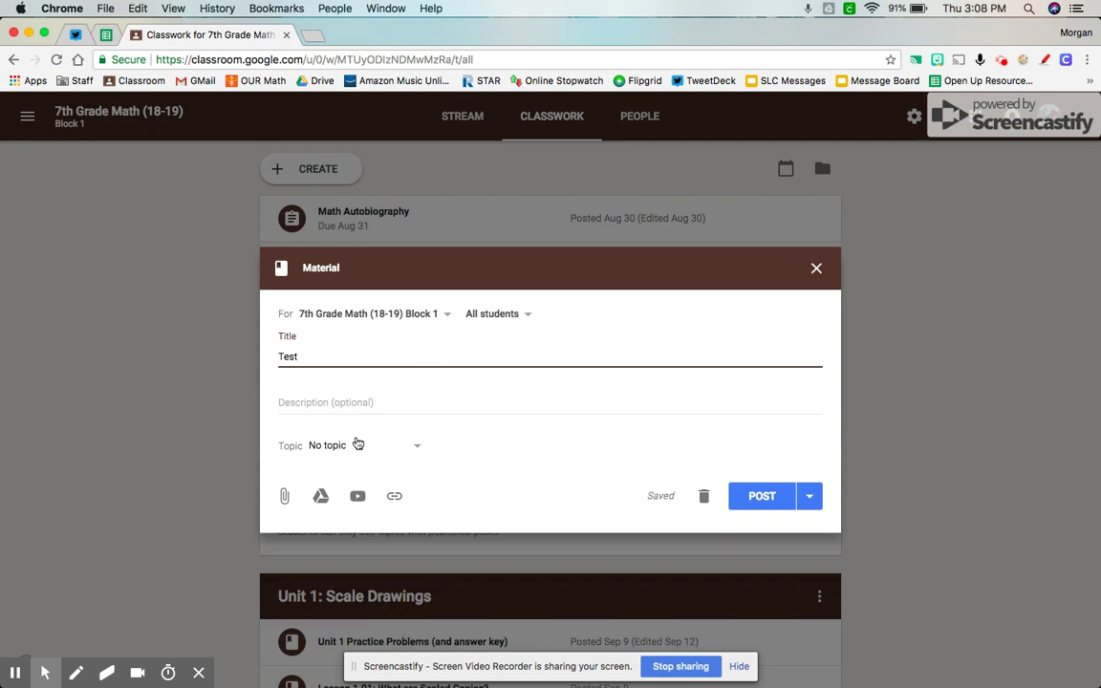
{"action": "left_click", "coordinate": [361, 445]}
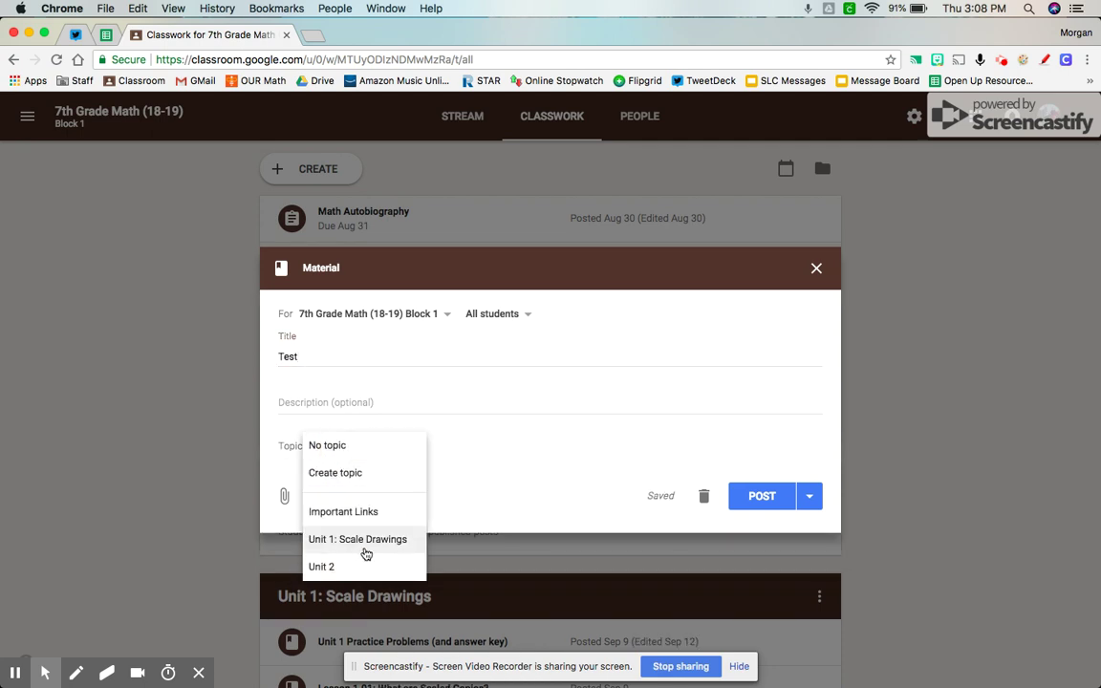
{"action": "left_click", "coordinate": [365, 548]}
{"action": "left_click", "coordinate": [381, 315]}
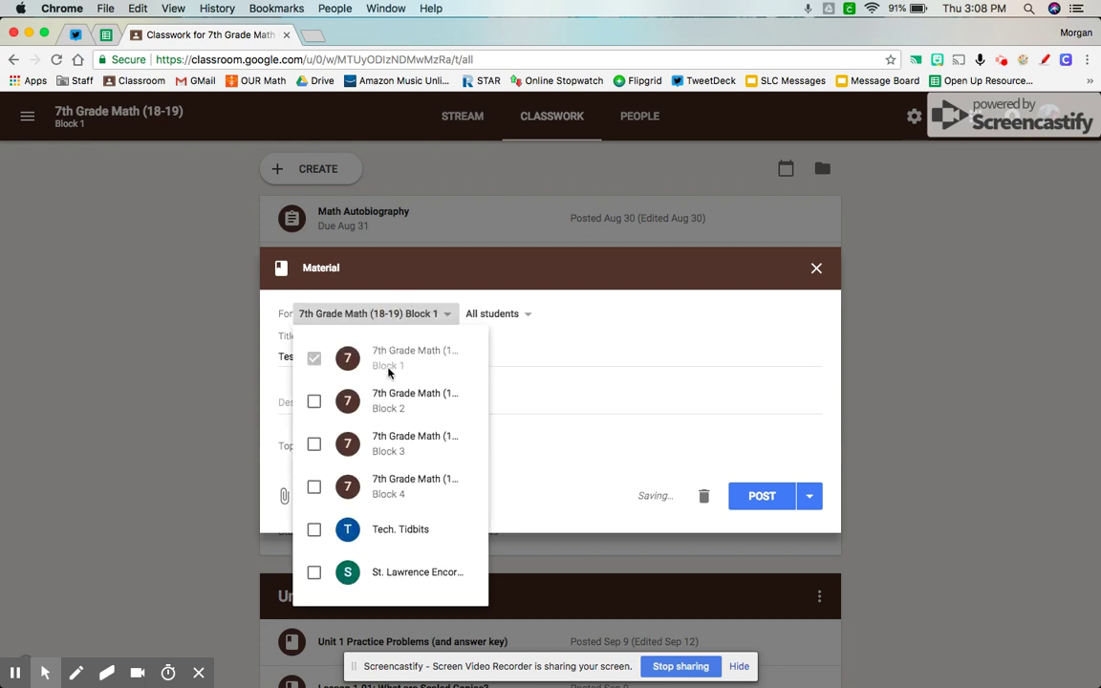
{"action": "left_click", "coordinate": [655, 331]}
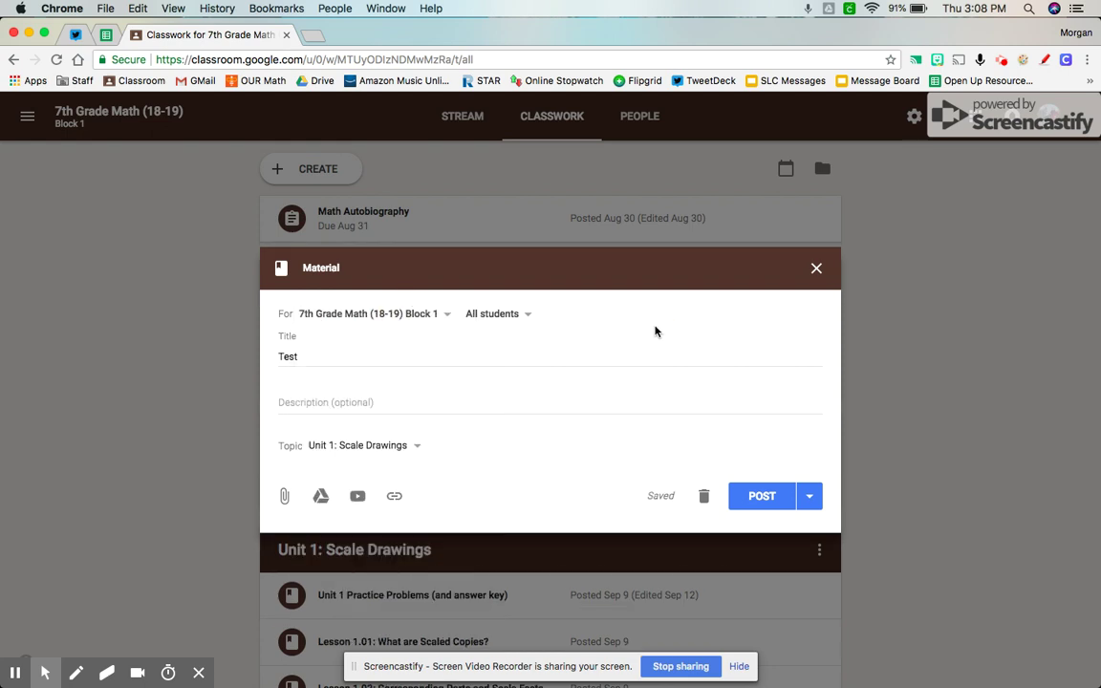
{"action": "left_click", "coordinate": [762, 498]}
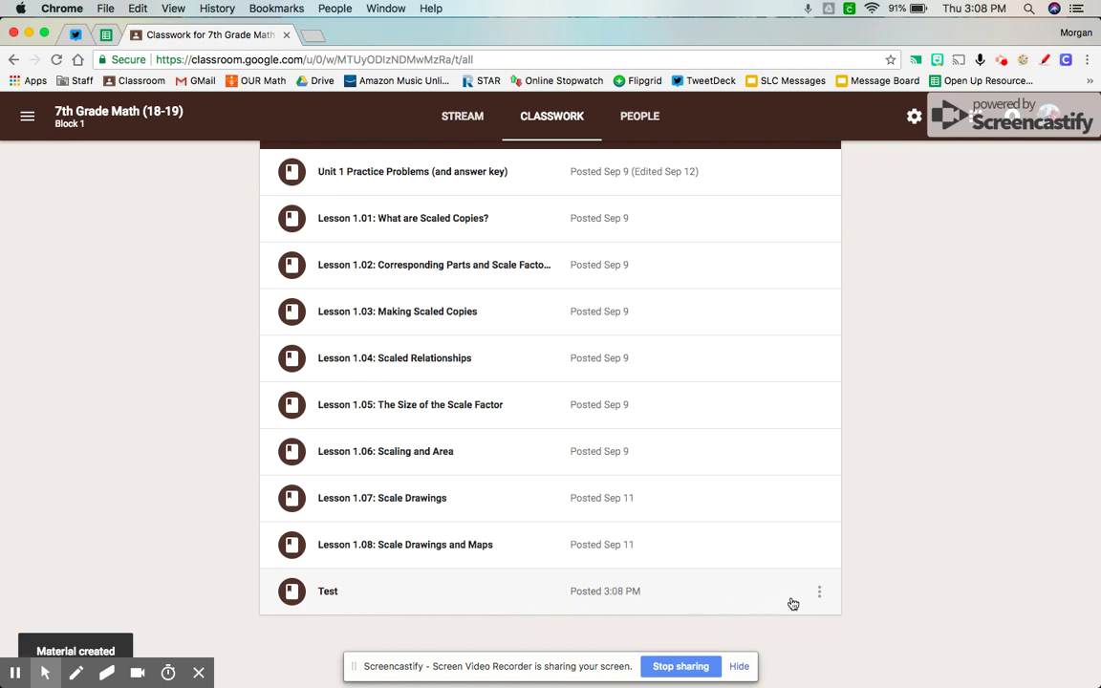
Step: Move the Test material up above Lesson 1.08
{"action": "left_click", "coordinate": [820, 592]}
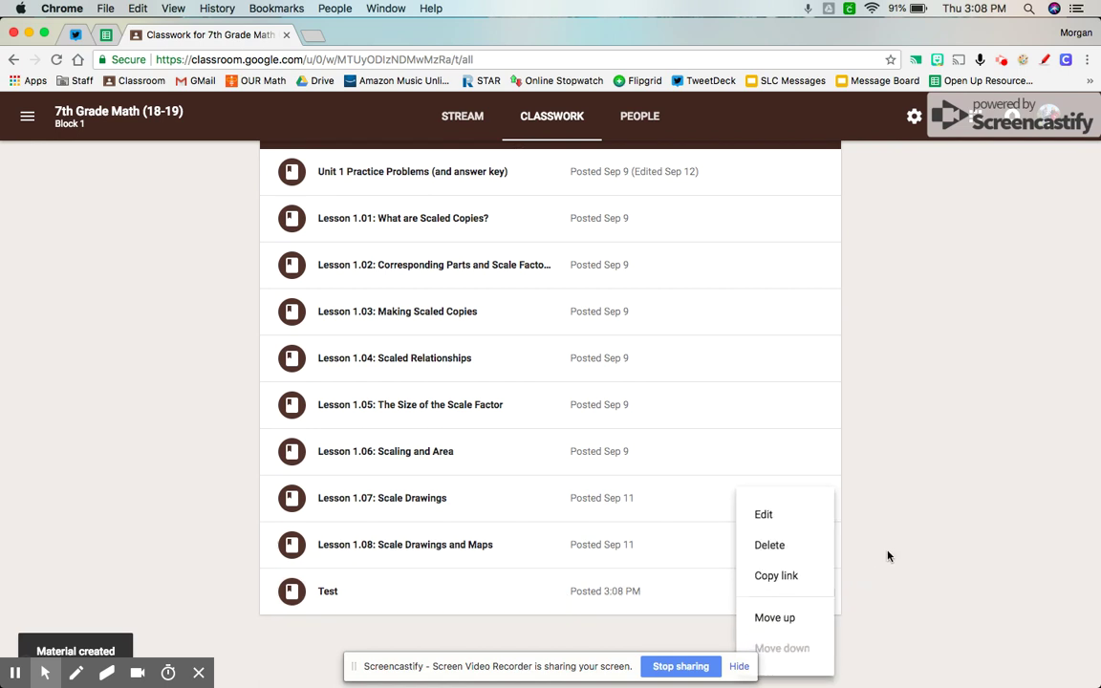
{"action": "left_click", "coordinate": [889, 552]}
{"action": "left_click", "coordinate": [823, 596]}
{"action": "left_click", "coordinate": [808, 618]}
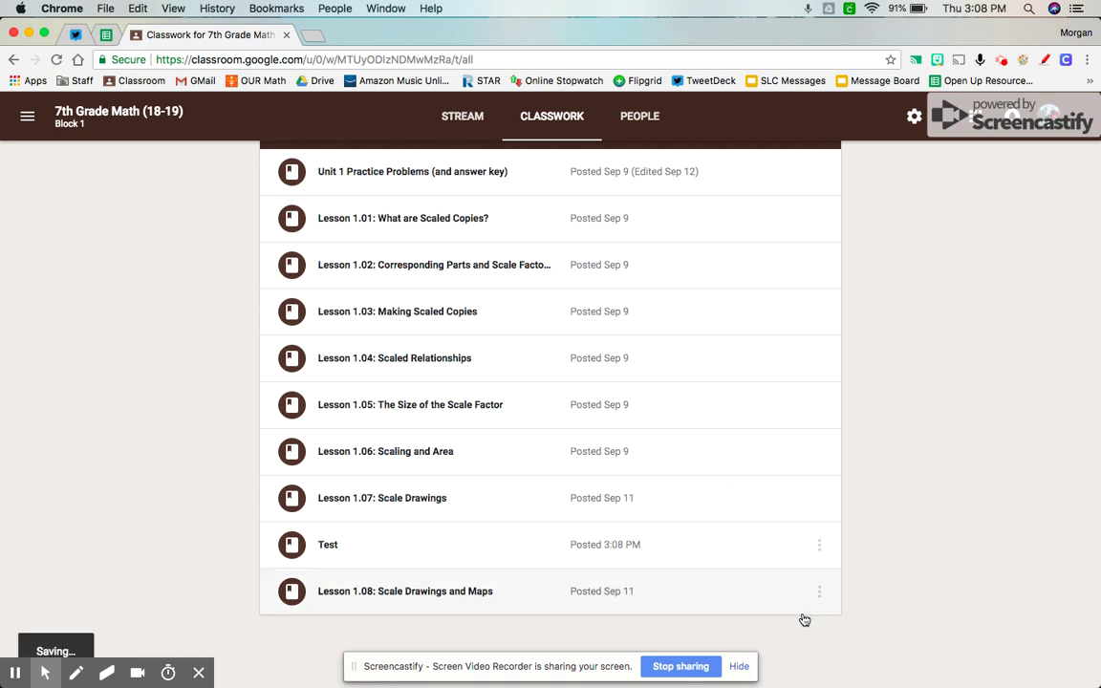
{"action": "scroll", "coordinate": [955, 449], "scroll_direction": "up", "scroll_amount": 15}
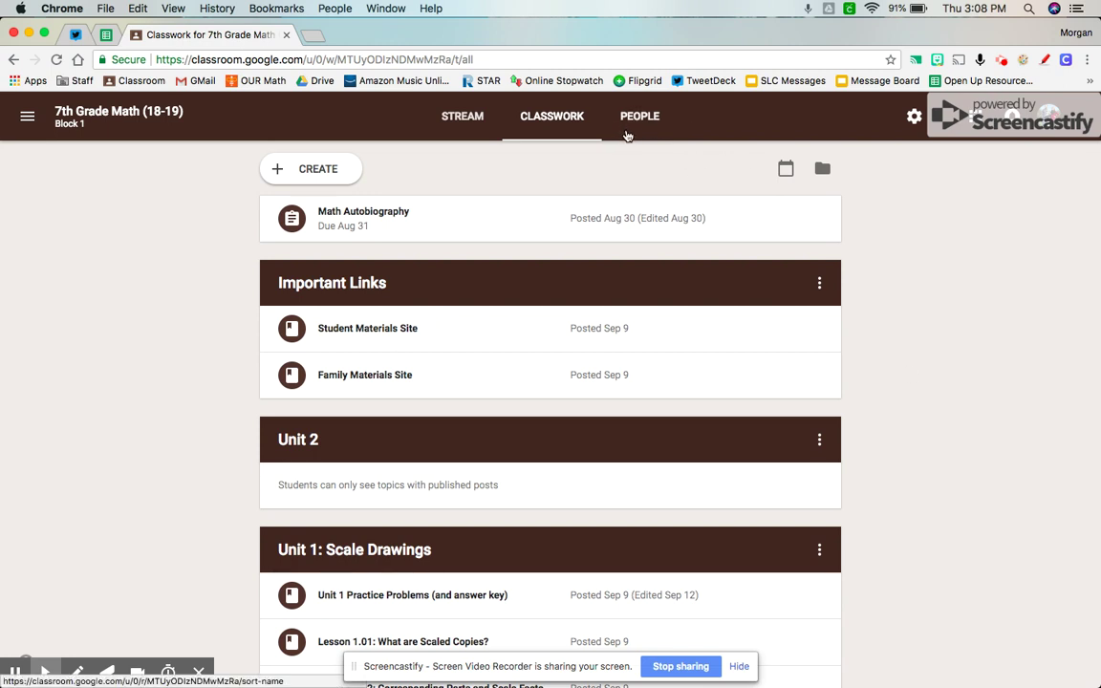
Step: Return to the Stream, view the class code full screen, then close the class information
{"action": "left_click", "coordinate": [454, 132]}
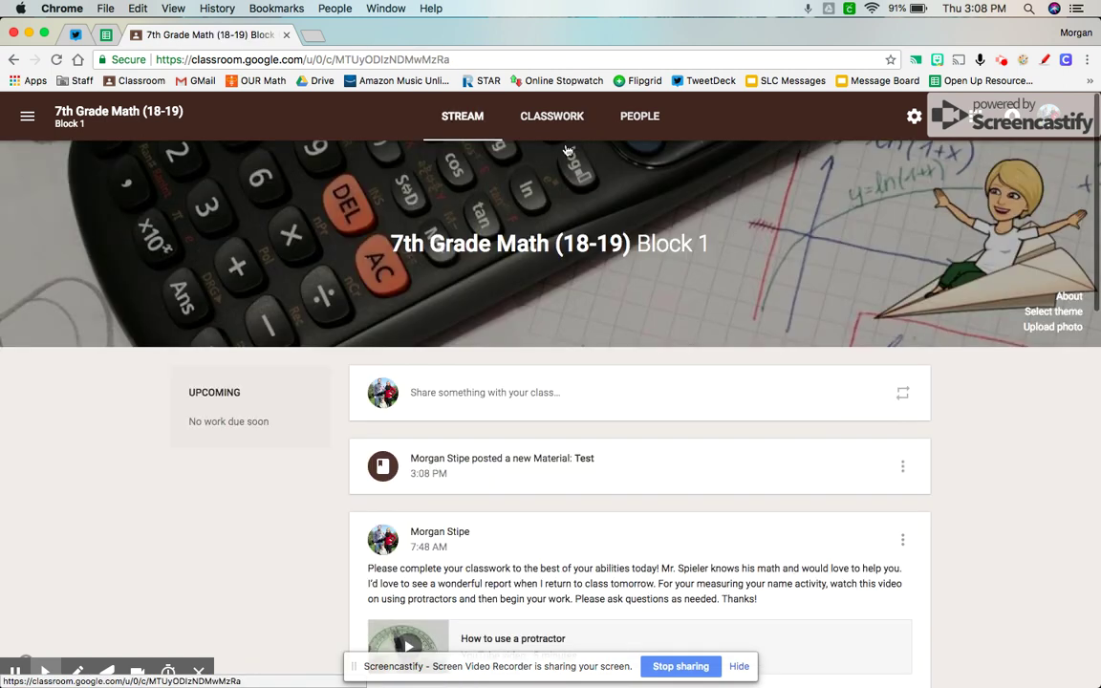
{"action": "left_click", "coordinate": [1069, 298]}
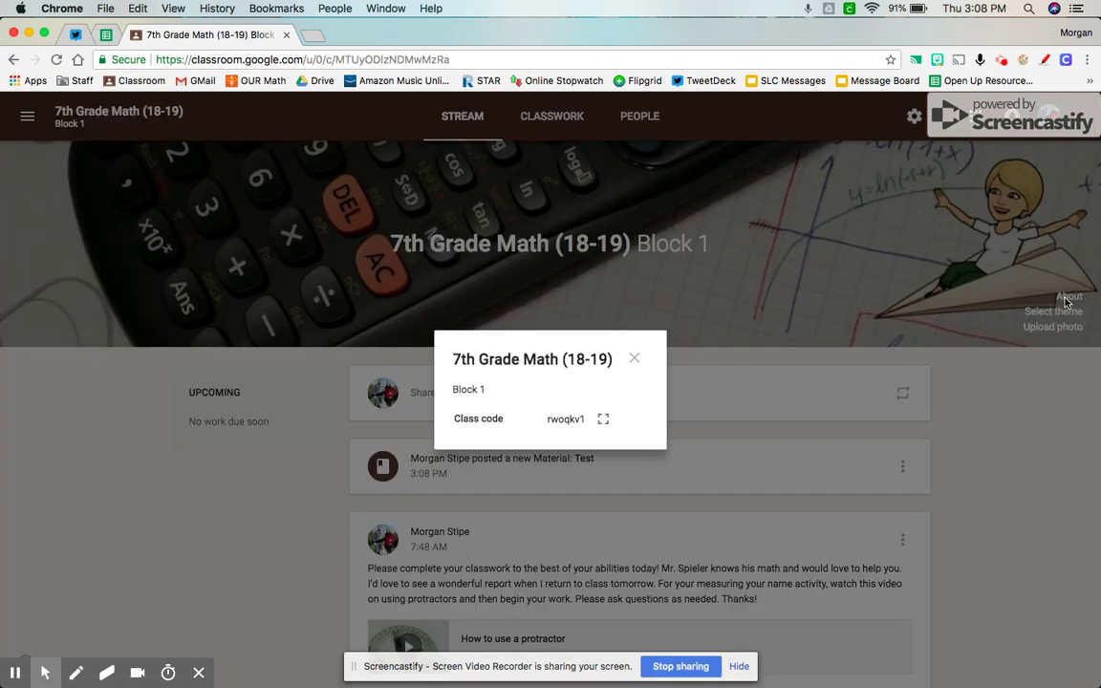
{"action": "left_click", "coordinate": [603, 420]}
{"action": "left_click", "coordinate": [729, 479]}
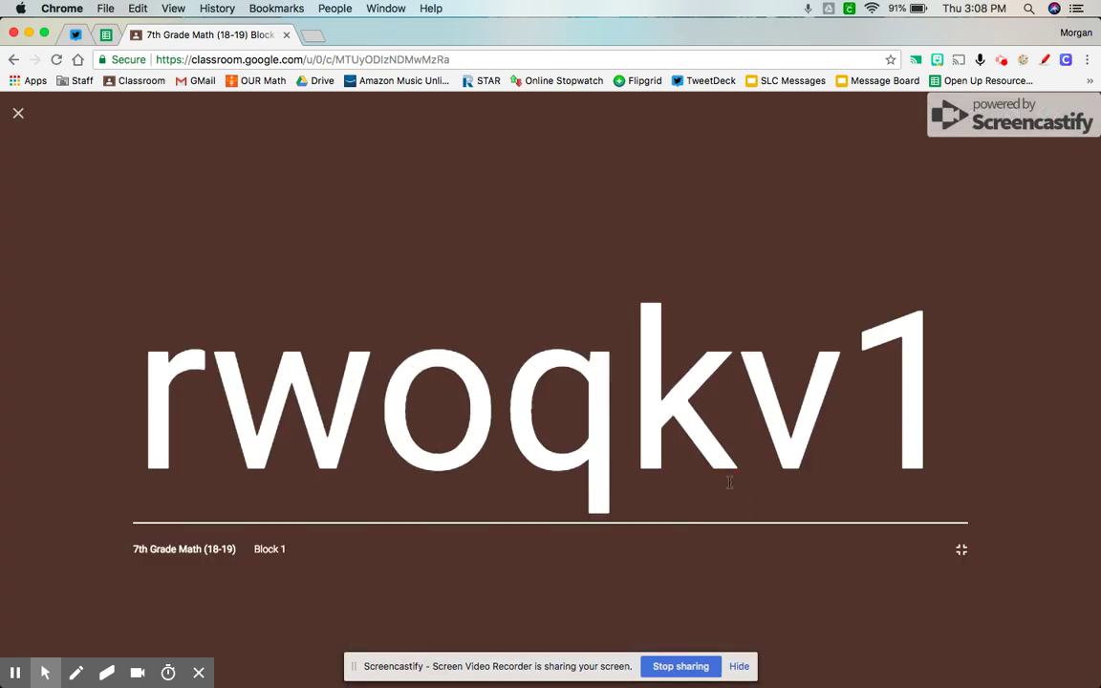
{"action": "left_click", "coordinate": [17, 115]}
{"action": "left_click", "coordinate": [632, 356]}
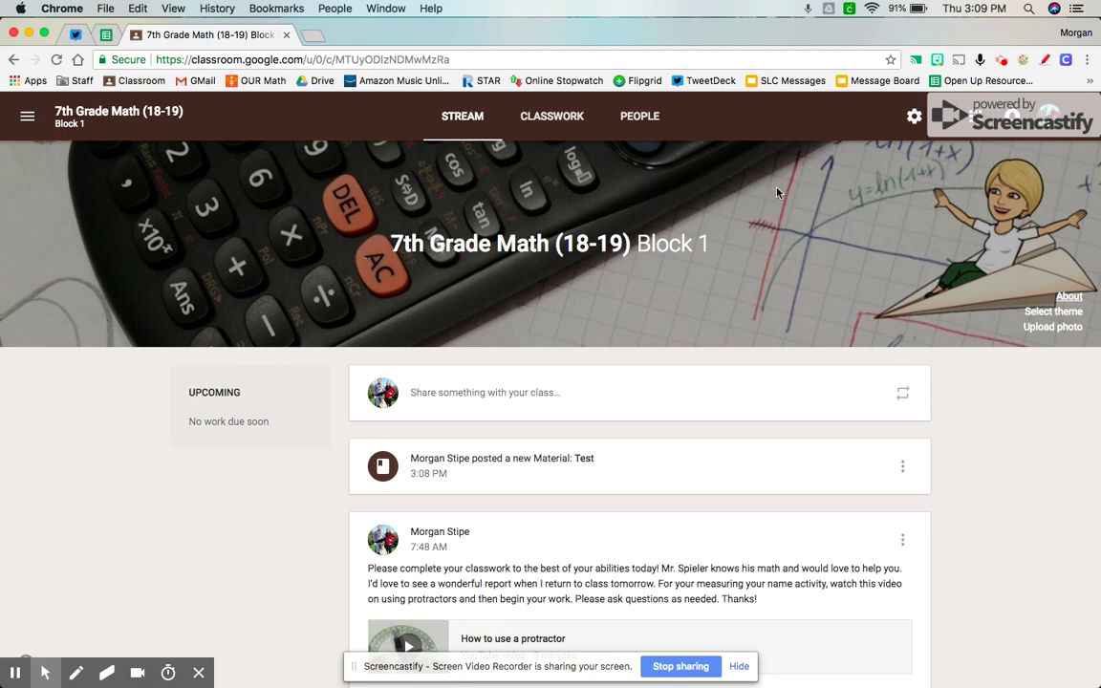
{"action": "left_click", "coordinate": [1001, 60]}
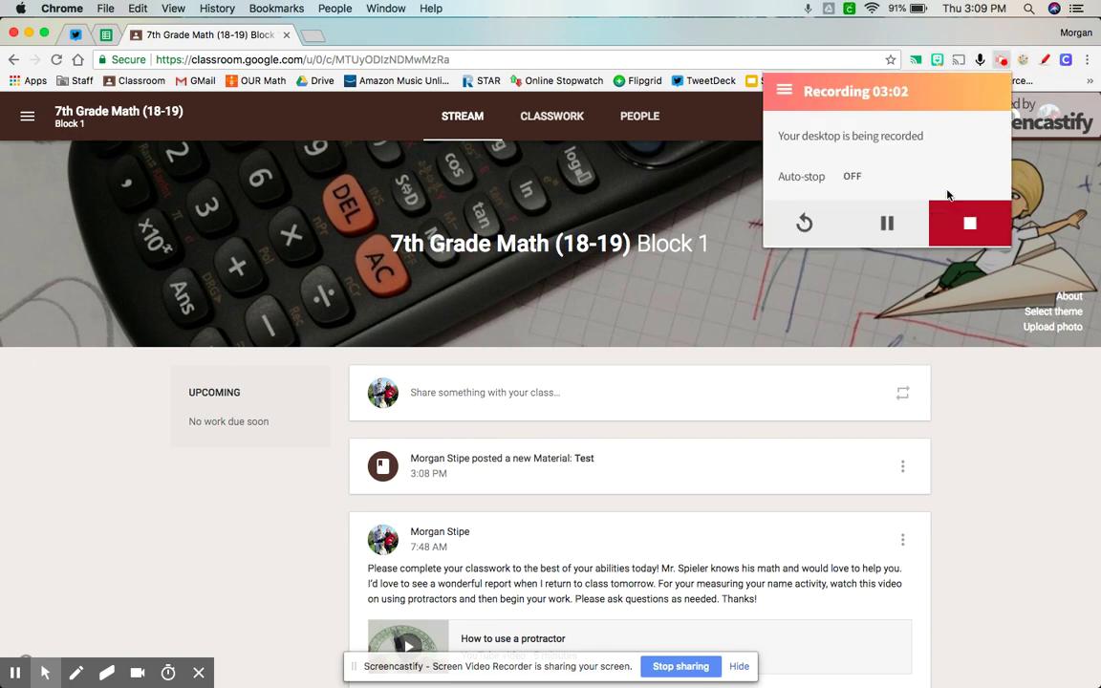